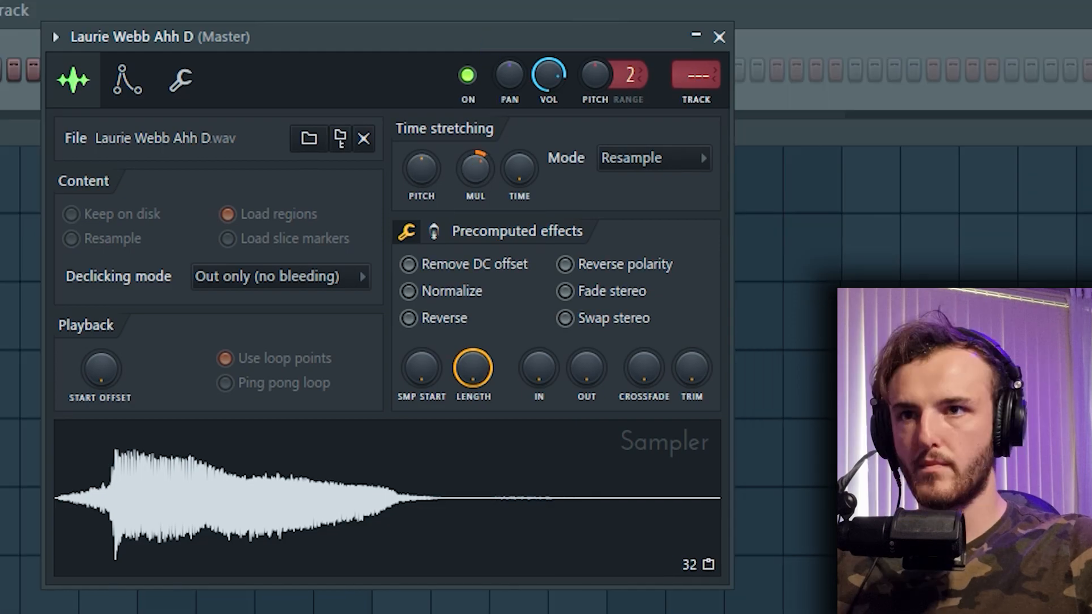
# Shorten the vocal sample with the time-stretching multiplier and time controls, and set its fade-out to maximum
pyautogui.moveTo(485, 183); pyautogui.dragTo(482, 174)
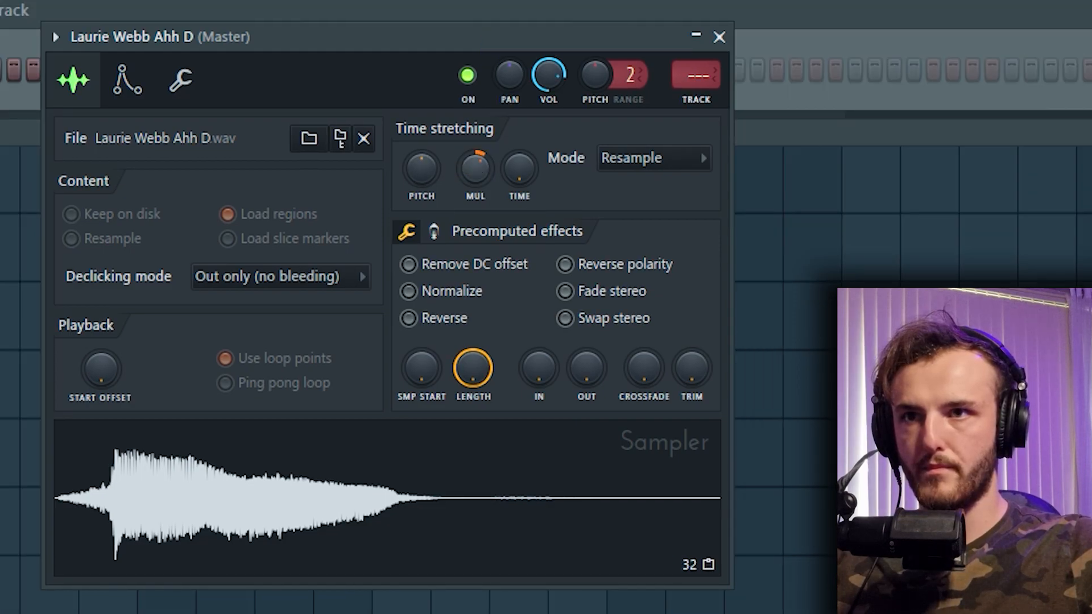
pyautogui.moveTo(475, 187); pyautogui.dragTo(529, 196)
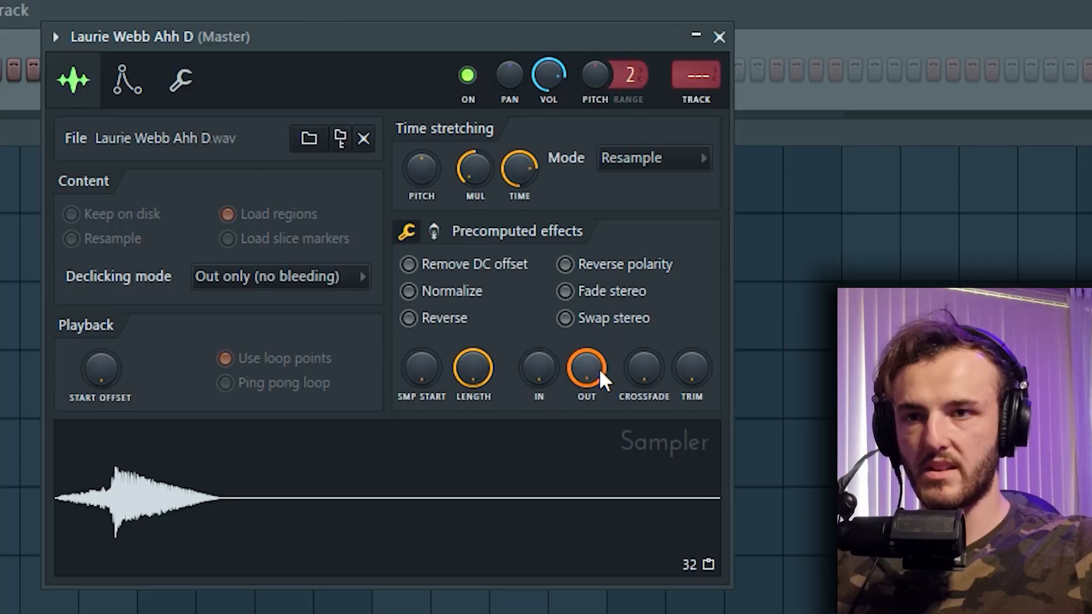
pyautogui.moveTo(597, 378)
pyautogui.mouseDown()
pyautogui.moveTo(597, 409)
pyautogui.moveTo(597, 359)
pyautogui.moveTo(600, 382)
pyautogui.mouseUp()
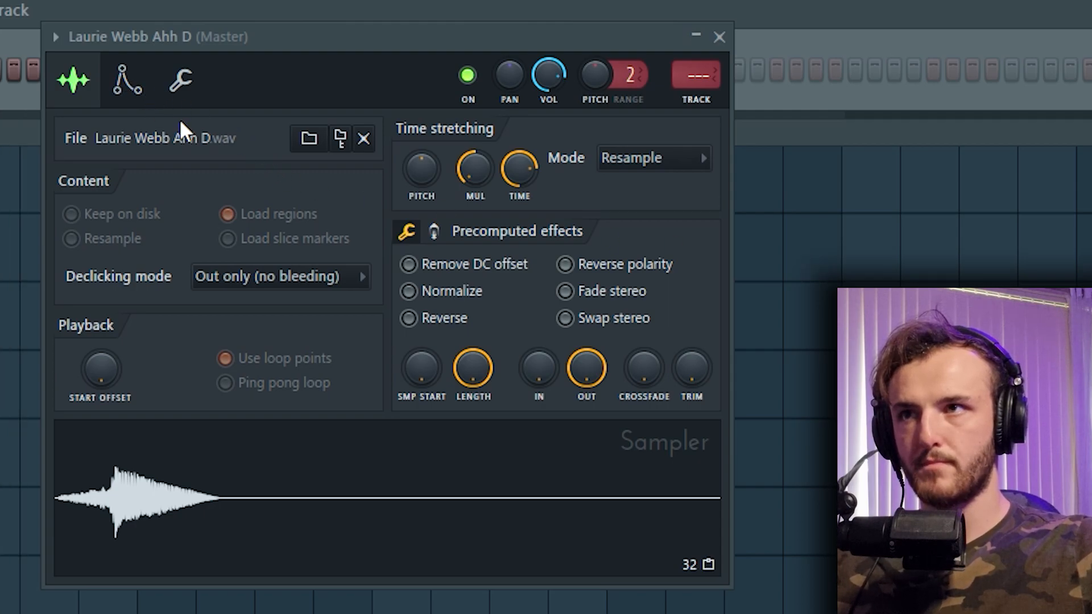
# Adjust the channel's echo delay time, and enable Normalize for the vocal sample
pyautogui.click(181, 80)
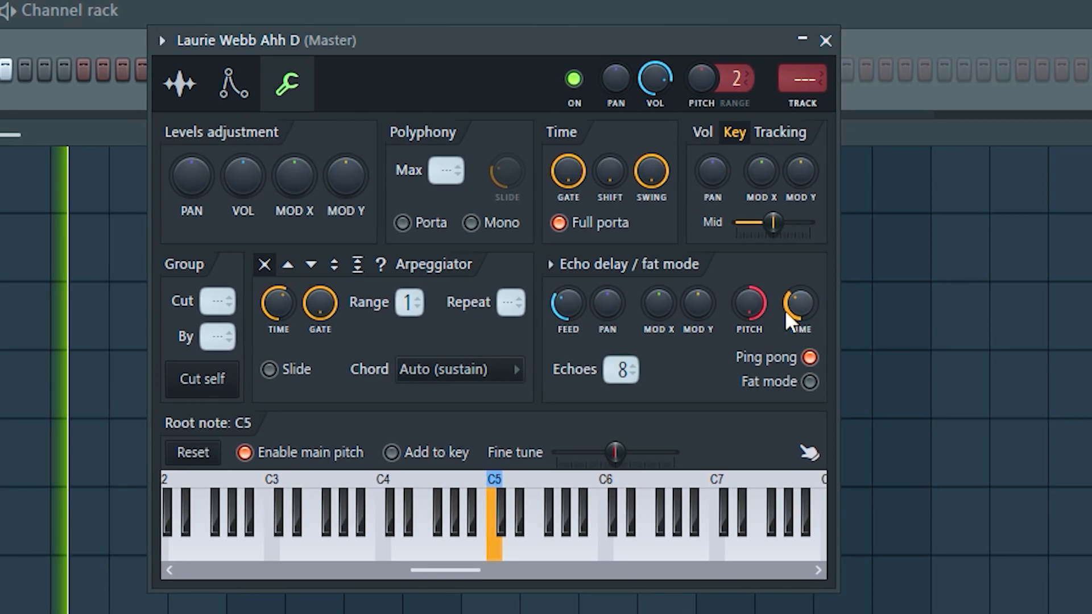
pyautogui.moveTo(788, 314); pyautogui.dragTo(788, 341)
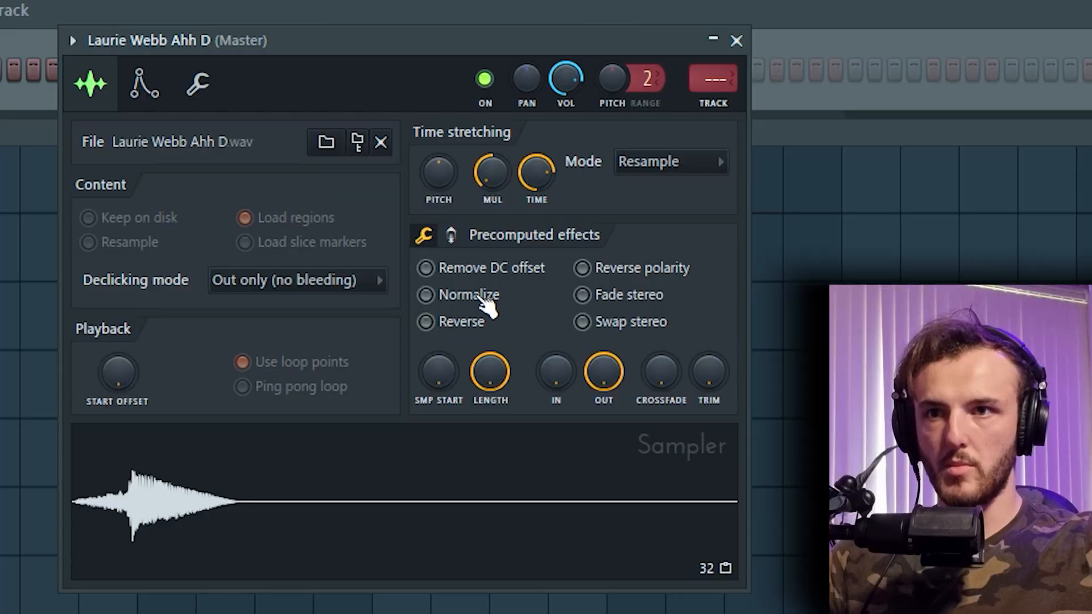
pyautogui.click(481, 300)
# Enable the channel's pitch envelope and adjust its hold and decay
pyautogui.click(142, 87)
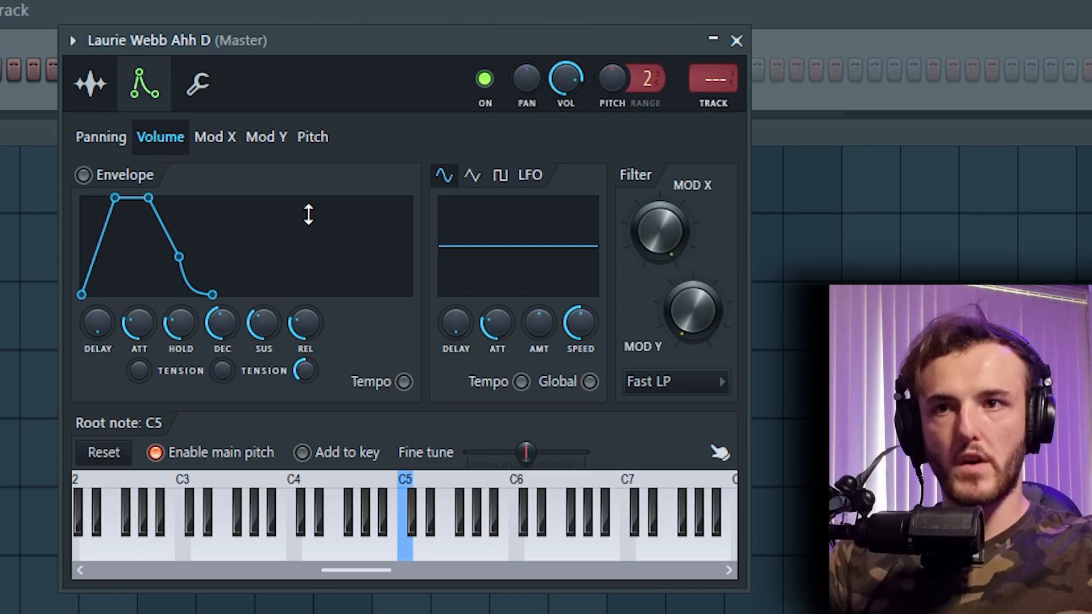
pyautogui.click(266, 137)
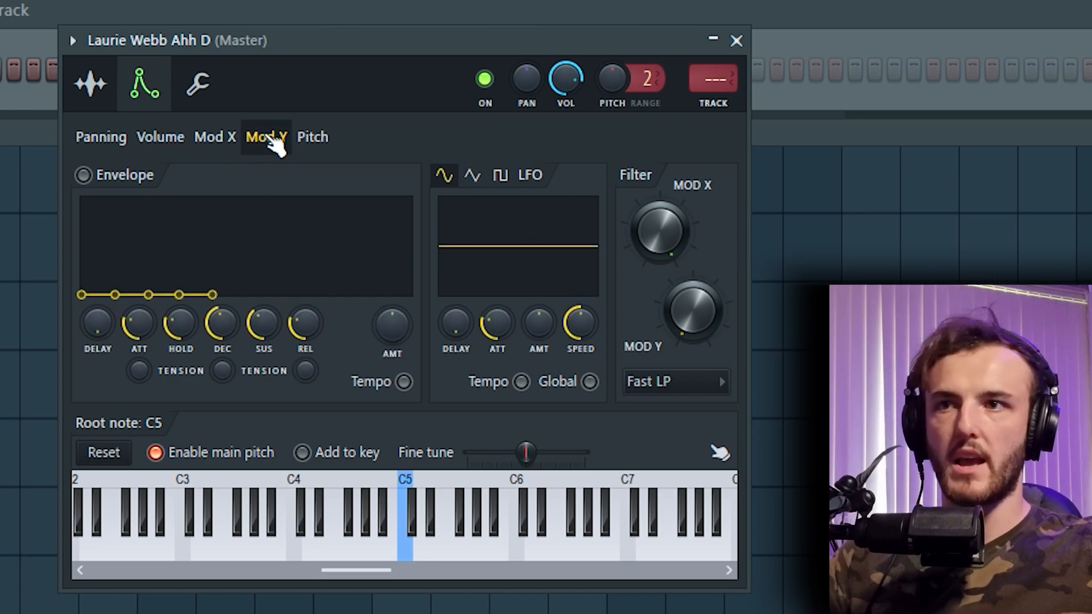
pyautogui.click(333, 137)
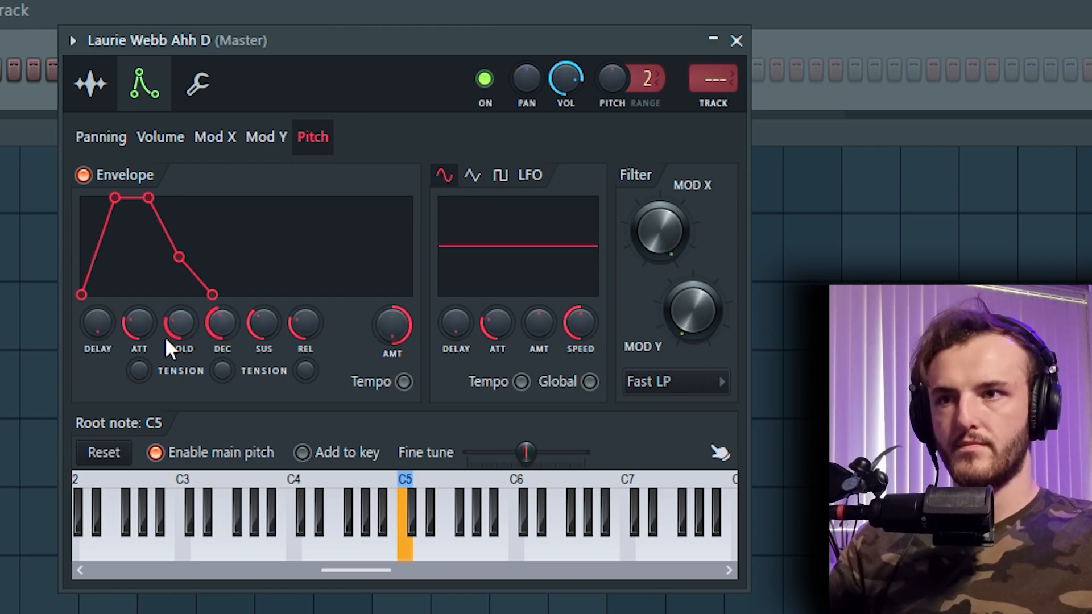
pyautogui.moveTo(178, 327); pyautogui.dragTo(179, 287)
pyautogui.moveTo(217, 329); pyautogui.dragTo(217, 387)
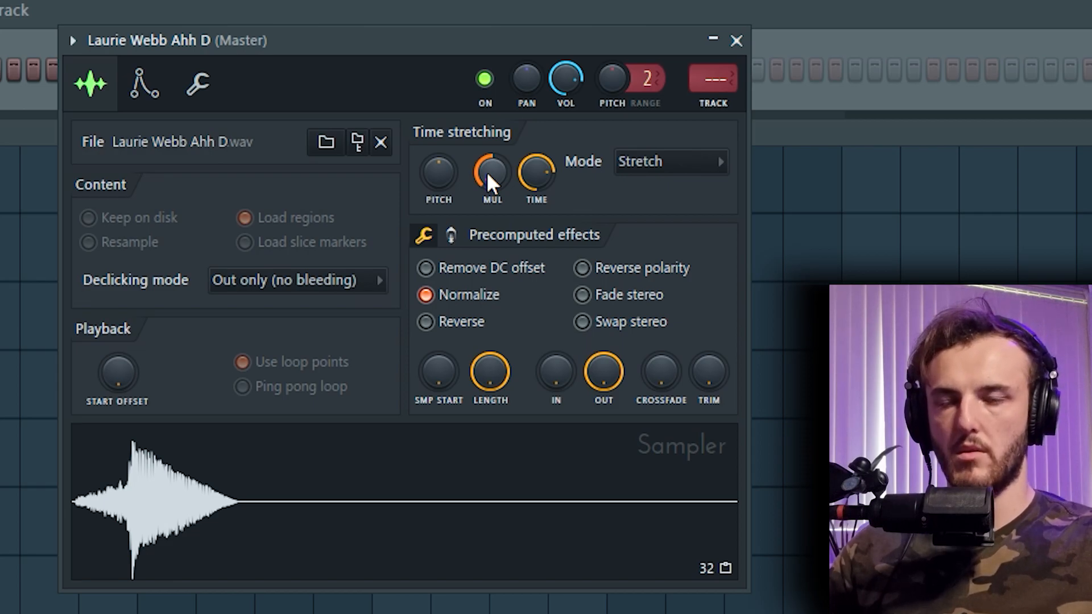
# With time stretching in Stretch mode, adjust the sample's length multiplier and stretching pitch
pyautogui.moveTo(495, 182); pyautogui.dragTo(529, 184)
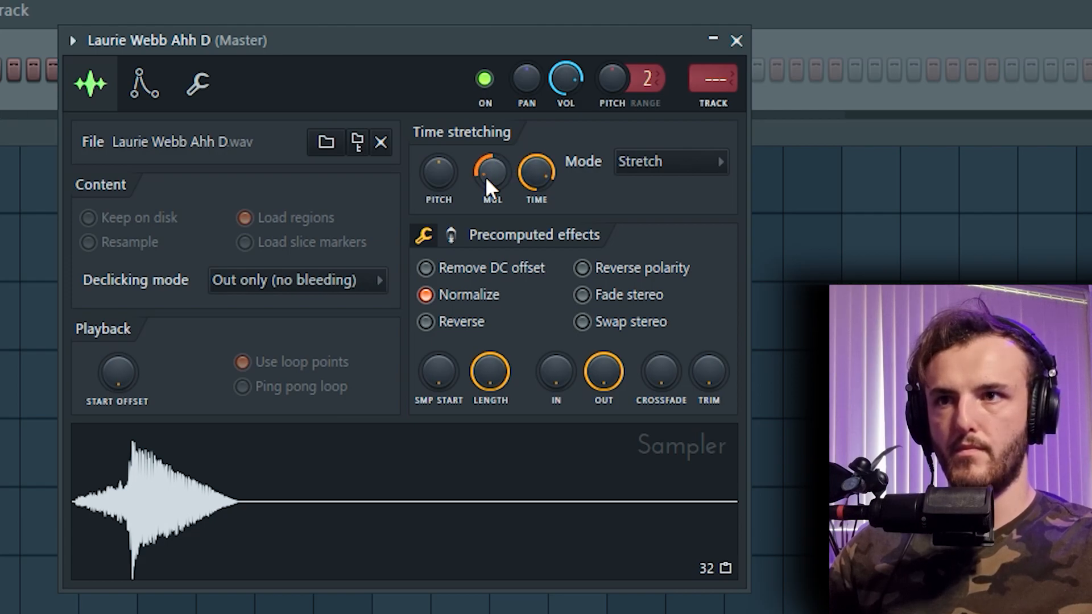
pyautogui.moveTo(431, 163); pyautogui.dragTo(427, 170)
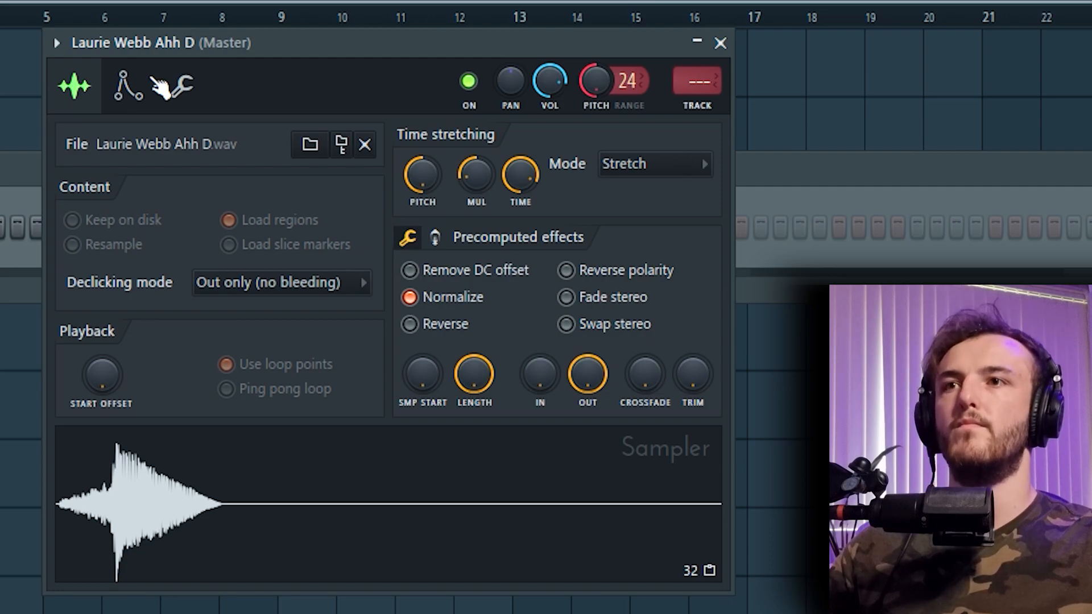
# Set up a sine-wave LFO on Mod Y with maximum amount and speed and no attack
pyautogui.click(138, 90)
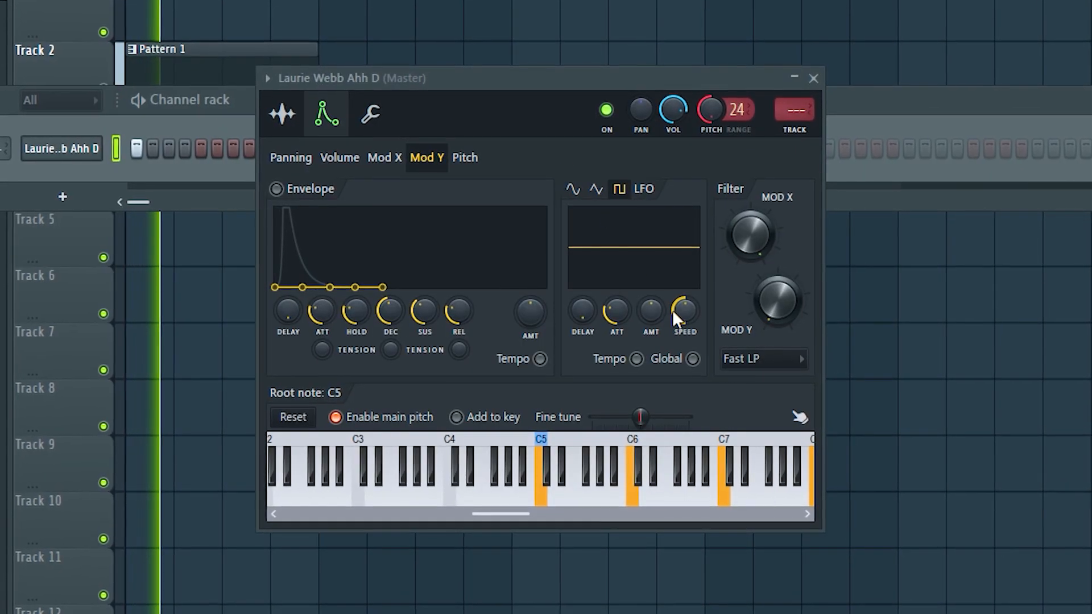
pyautogui.moveTo(680, 312); pyautogui.dragTo(680, 250)
pyautogui.moveTo(653, 315); pyautogui.dragTo(653, 250)
pyautogui.moveTo(613, 318); pyautogui.dragTo(613, 358)
pyautogui.click(575, 183)
pyautogui.press('space')
pyautogui.moveTo(625, 315); pyautogui.dragTo(584, 347)
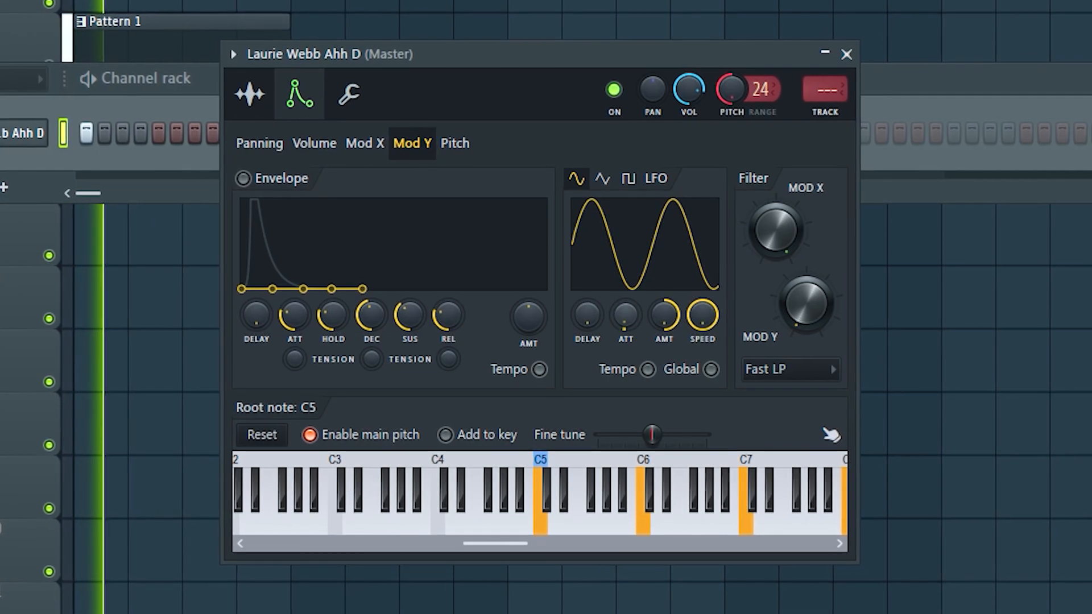
# Retune the speed of the sine LFO on Mod Y
pyautogui.moveTo(712, 330); pyautogui.dragTo(712, 370)
pyautogui.moveTo(705, 310)
pyautogui.mouseDown()
pyautogui.moveTo(702, 356)
pyautogui.moveTo(692, 325)
pyautogui.moveTo(710, 341)
pyautogui.moveTo(713, 325)
pyautogui.mouseUp()
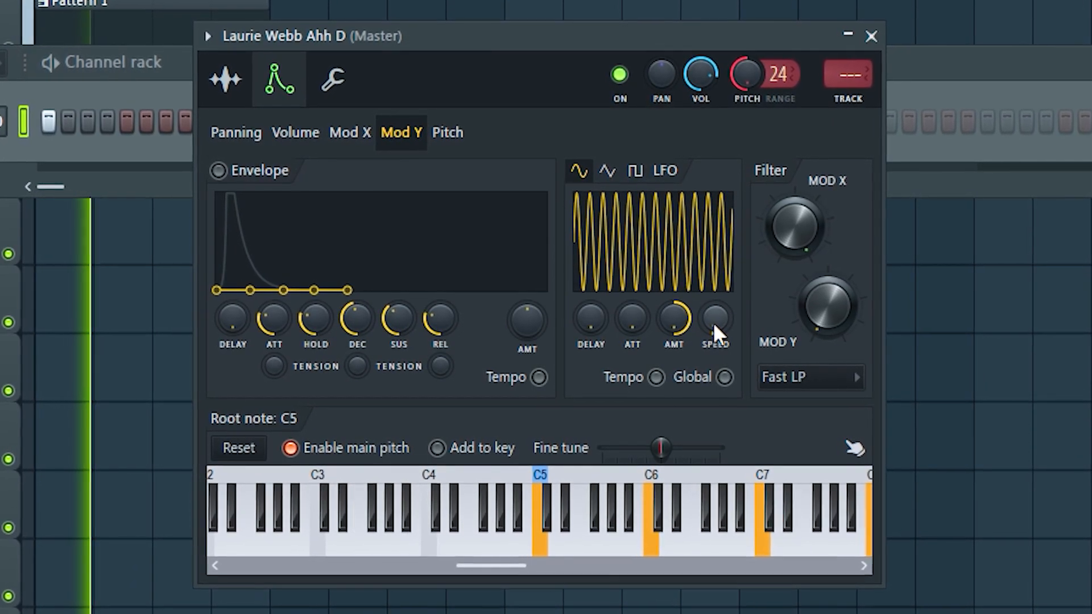
pyautogui.scroll(-1, 713, 324)
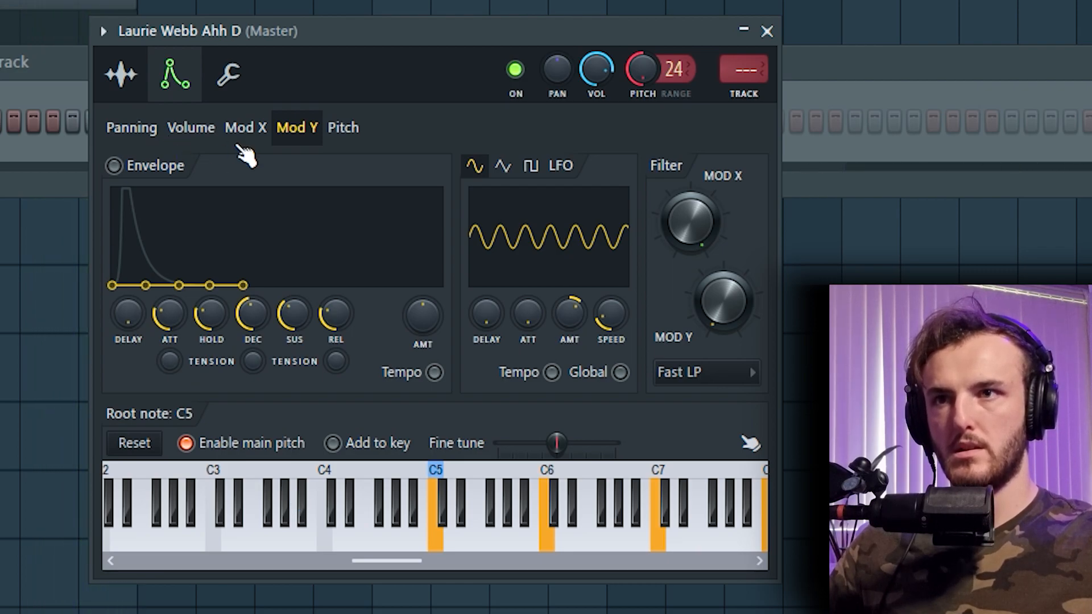
# Enable the volume envelope and shape it with a curved attack, a long hold, no decay and a short release
pyautogui.click(191, 127)
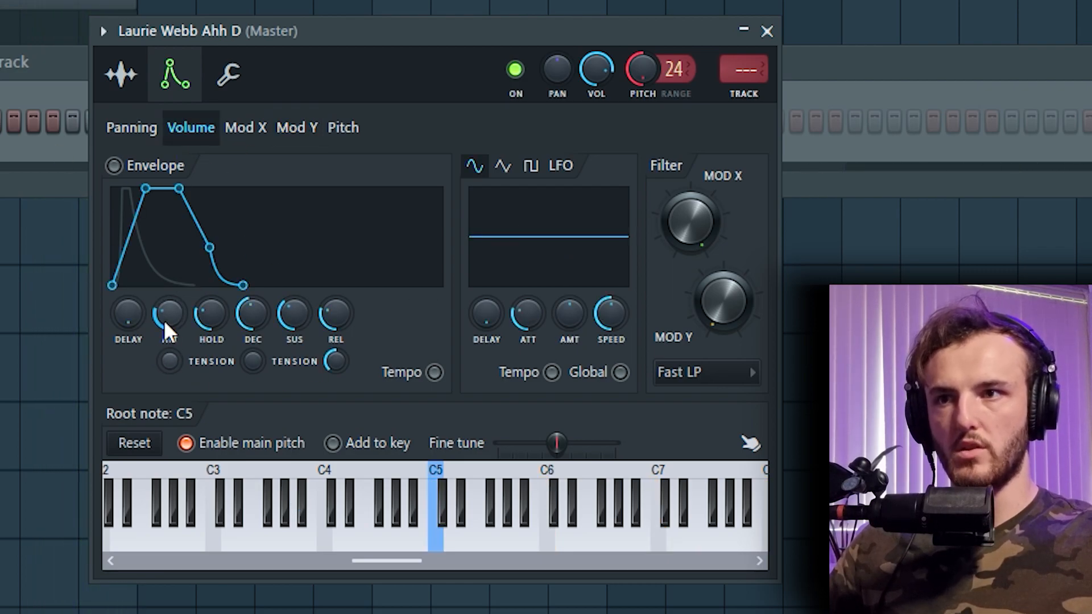
pyautogui.scroll(3, 172, 323)
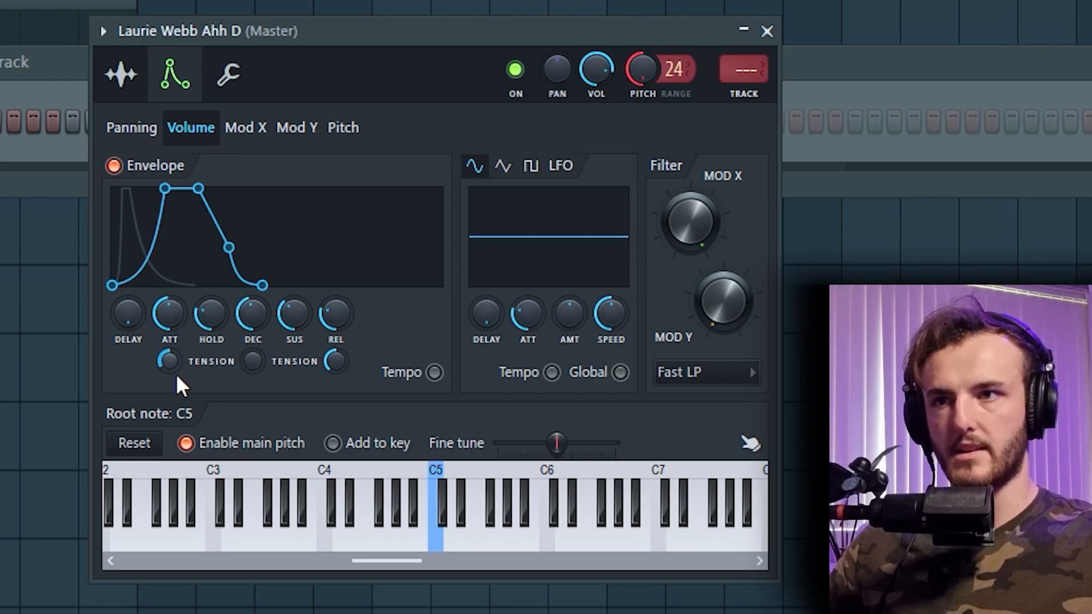
pyautogui.scroll(-1, 169, 311)
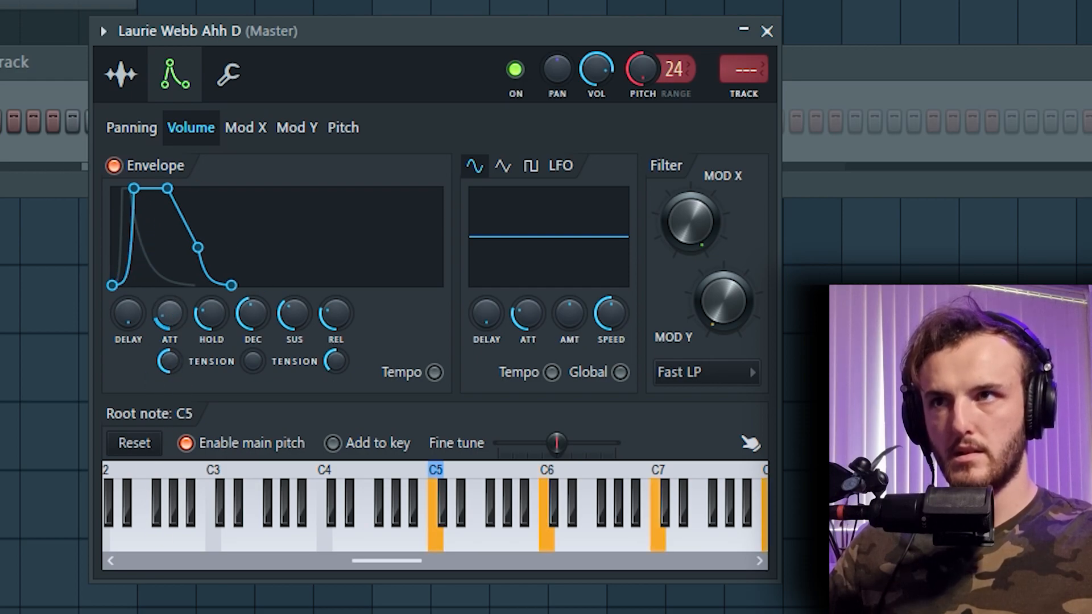
pyautogui.scroll(-1, 172, 311)
pyautogui.moveTo(256, 316); pyautogui.dragTo(337, 341)
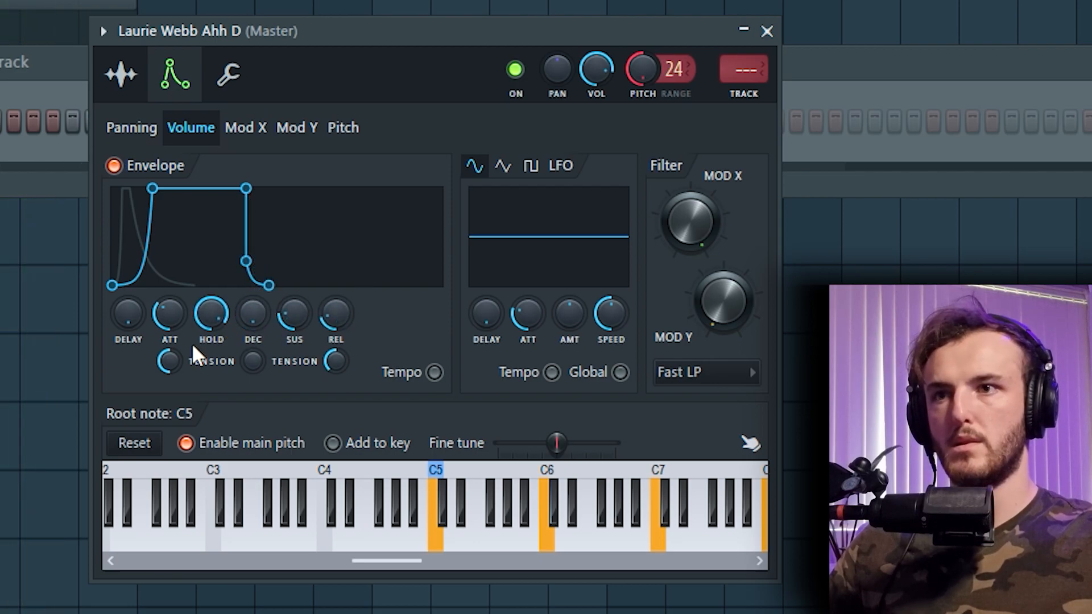
pyautogui.moveTo(211, 316); pyautogui.dragTo(219, 341)
# Change the channel filter type to HP
pyautogui.click(711, 377)
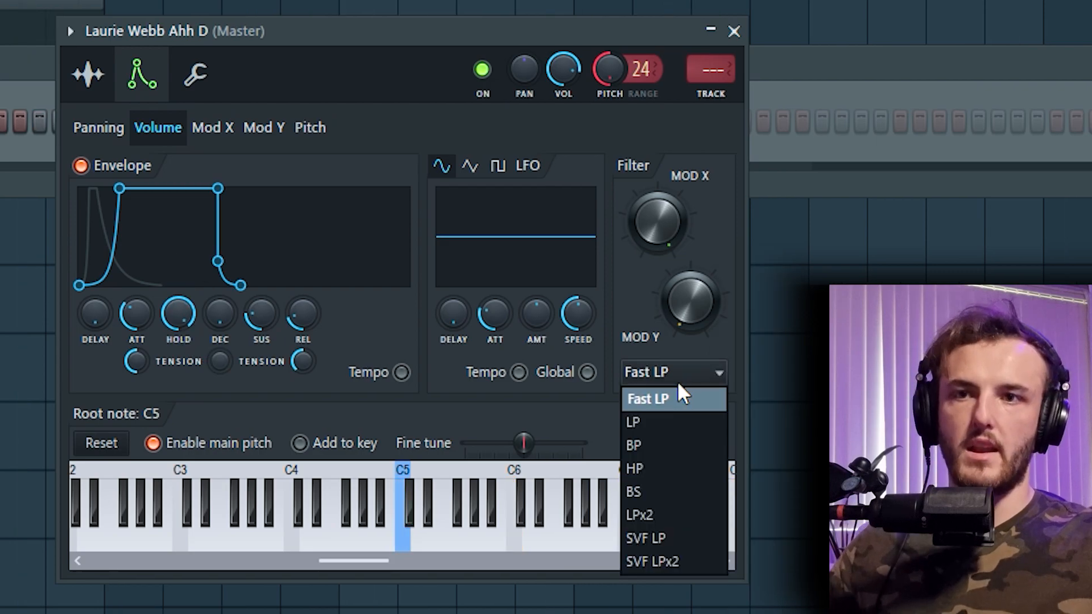
pyautogui.click(678, 381)
pyautogui.click(655, 381)
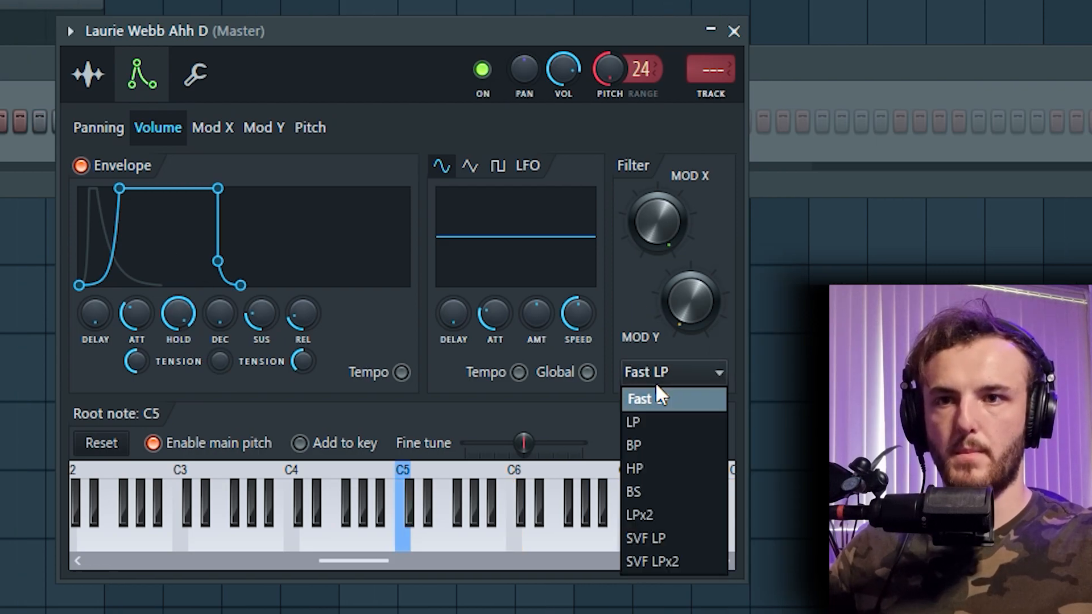
pyautogui.click(643, 468)
# Adjust the high-pass filter's Mod X and Mod Y amounts to shape the sound
pyautogui.moveTo(636, 217); pyautogui.dragTo(635, 235)
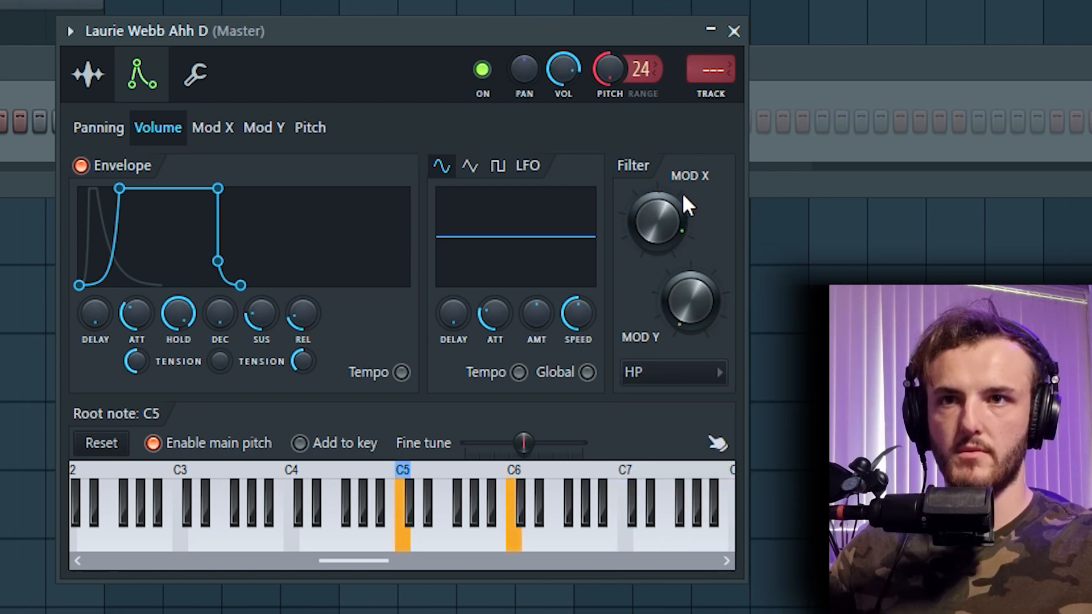
pyautogui.moveTo(702, 333); pyautogui.dragTo(699, 323)
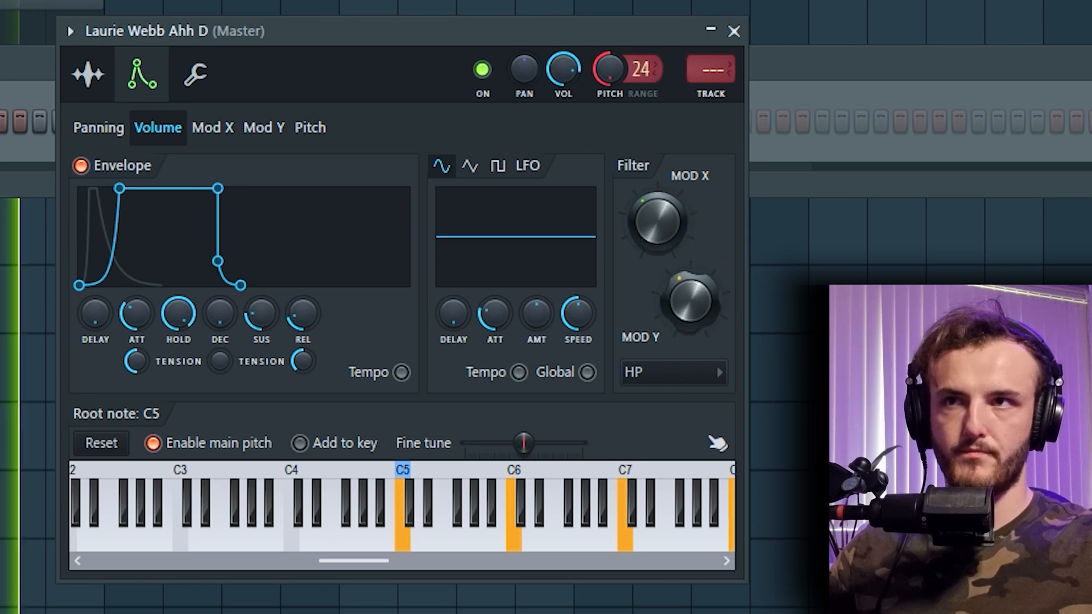
pyautogui.moveTo(653, 221); pyautogui.dragTo(664, 250)
pyautogui.moveTo(694, 333); pyautogui.dragTo(692, 329)
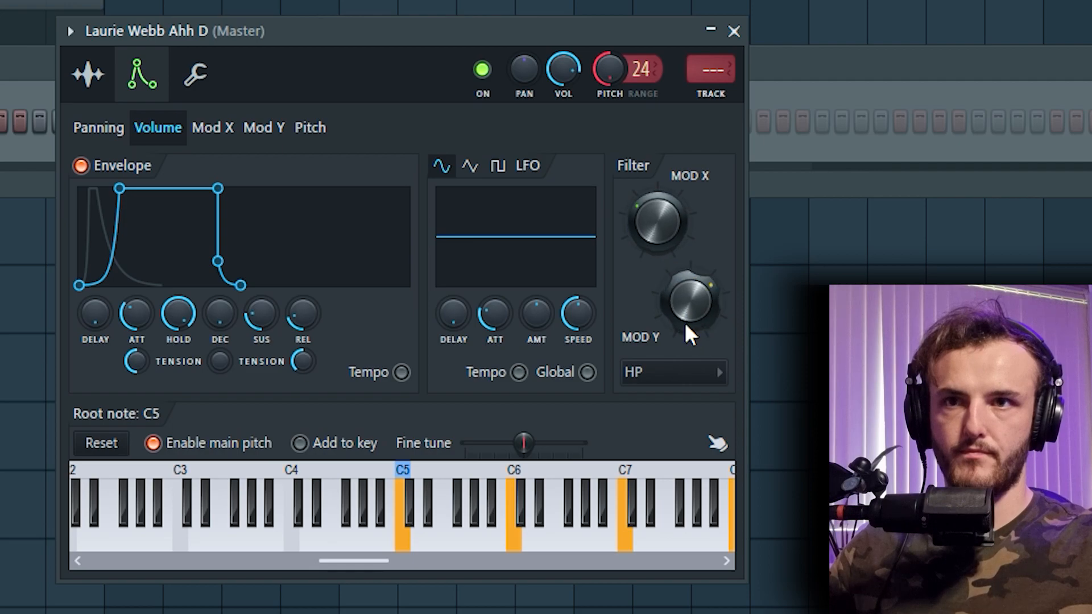
pyautogui.moveTo(658, 222); pyautogui.dragTo(658, 313)
pyautogui.moveTo(657, 221); pyautogui.dragTo(658, 215)
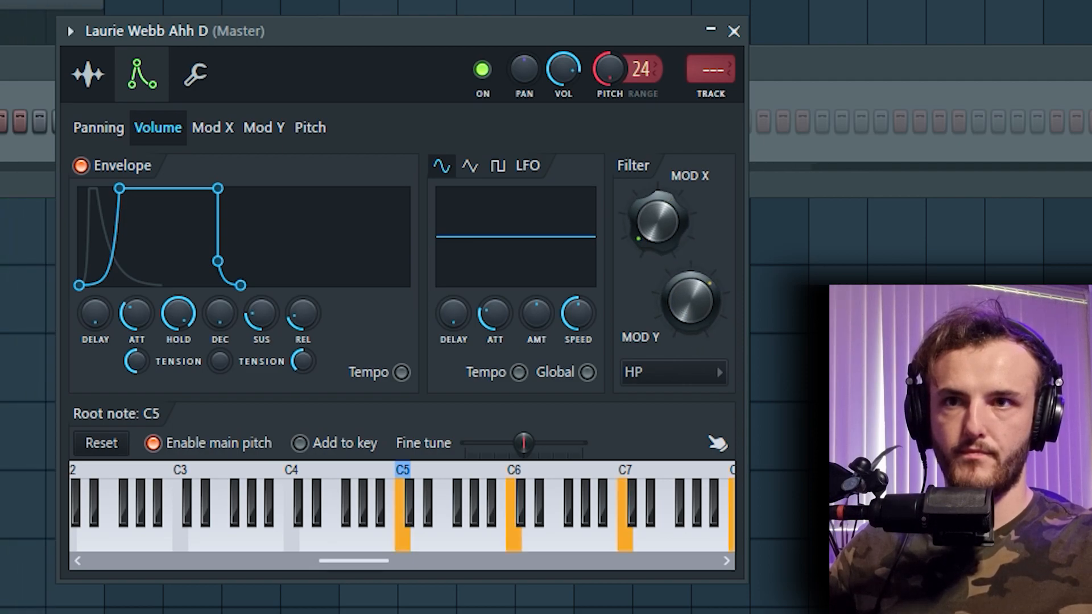
pyautogui.moveTo(690, 302); pyautogui.dragTo(690, 335)
pyautogui.moveTo(681, 290); pyautogui.dragTo(680, 286)
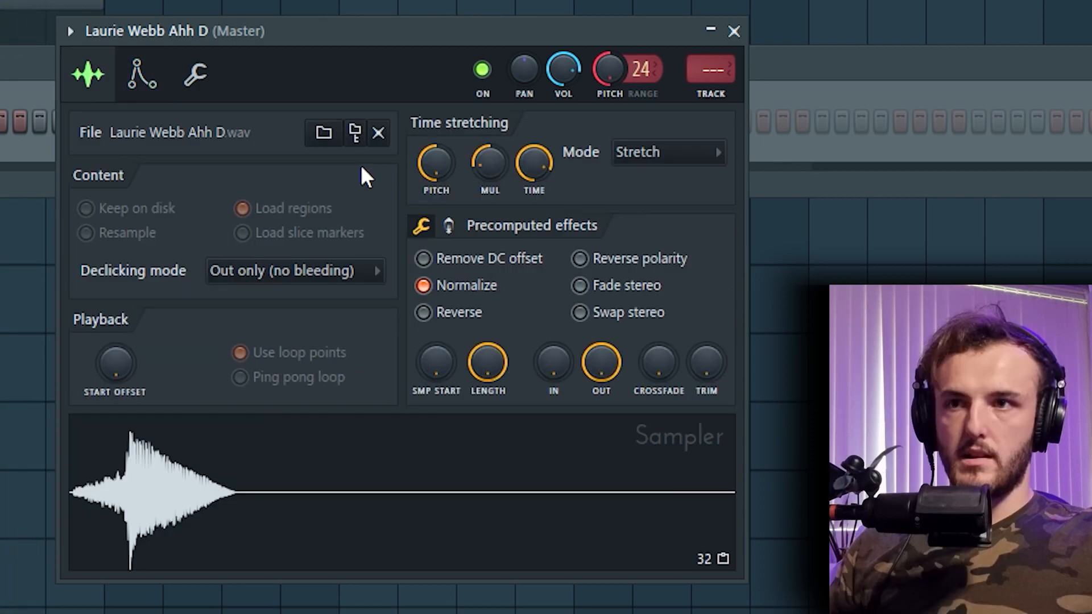
# Add a slight boost and adjust the EQ in the sample's precomputed effects
pyautogui.click(449, 226)
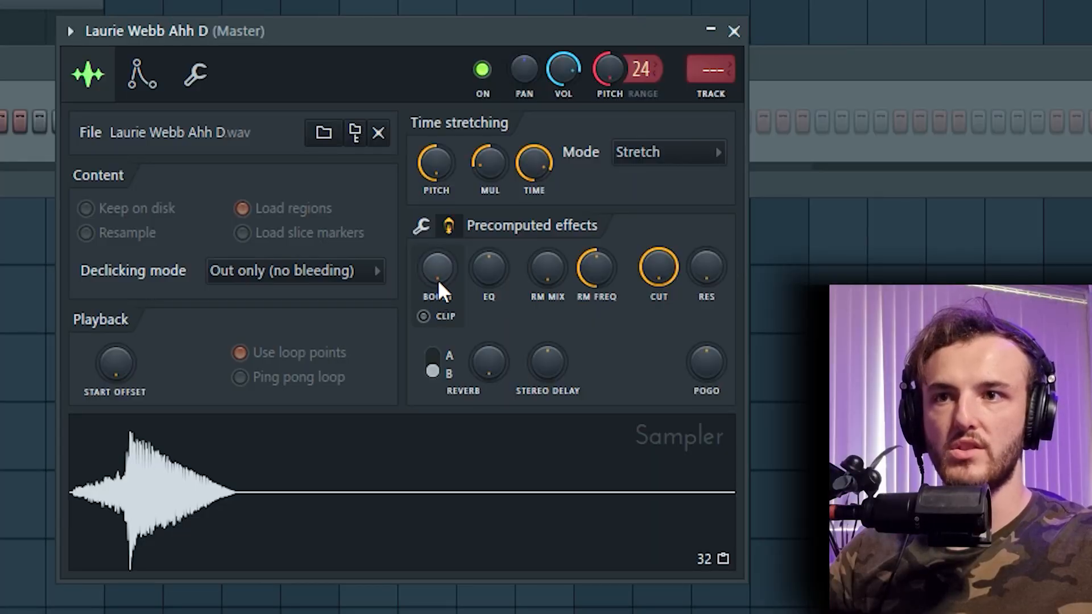
pyautogui.moveTo(442, 292); pyautogui.dragTo(458, 330)
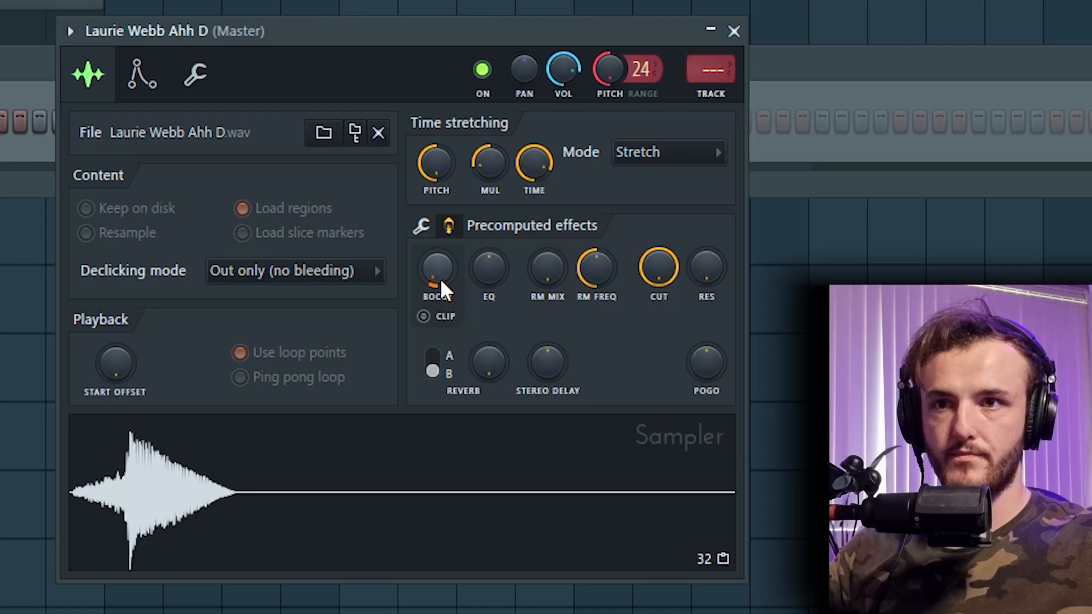
pyautogui.moveTo(482, 263); pyautogui.dragTo(482, 303)
# Apply precomputed reverb to the sample using type A at a reduced amount
pyautogui.scroll(10, 492, 360)
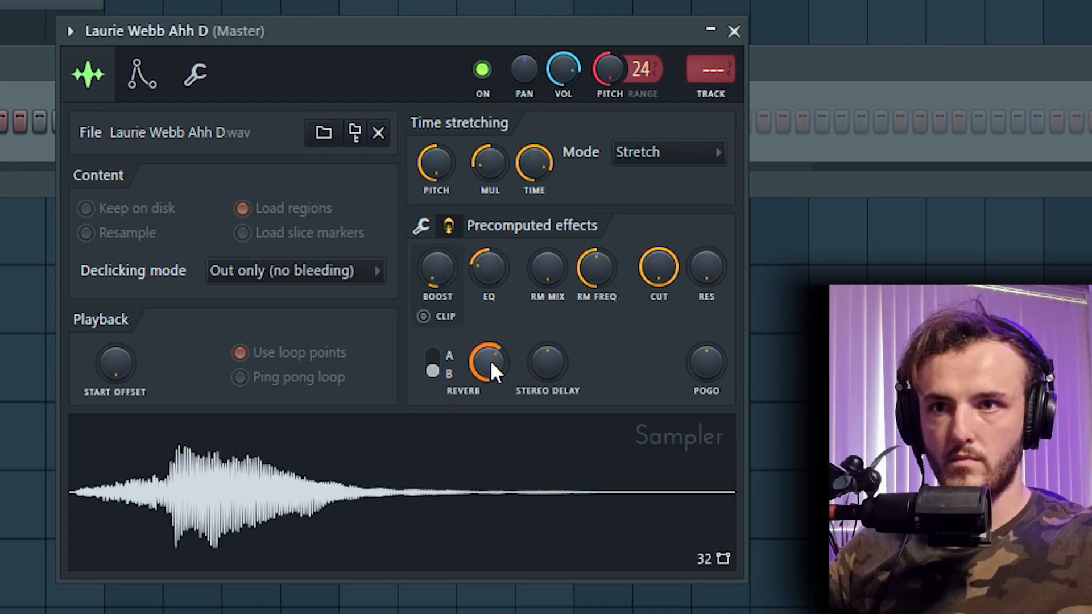
pyautogui.scroll(5, 486, 361)
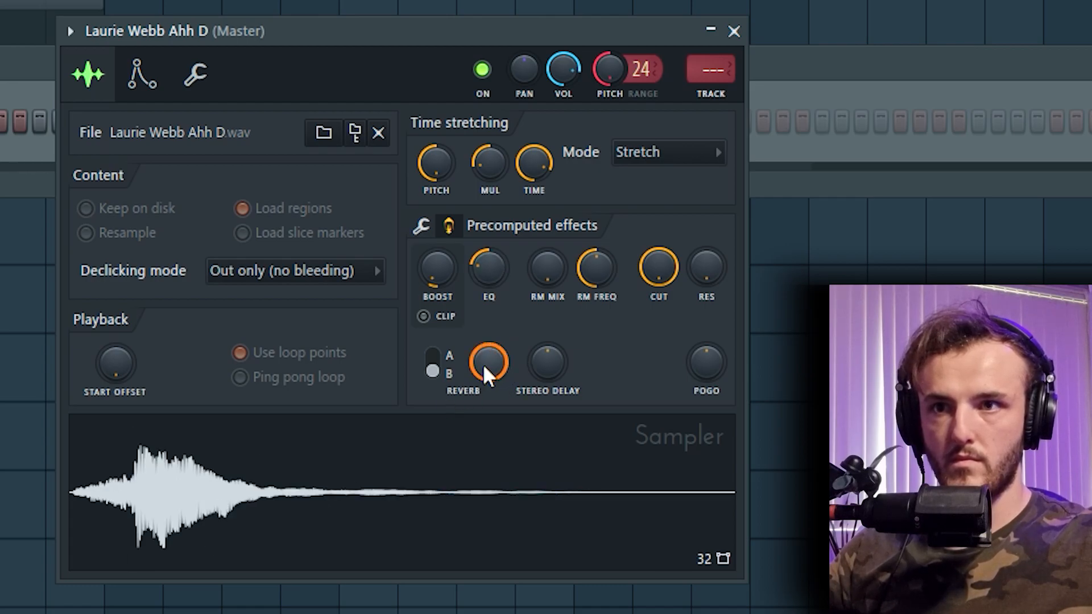
pyautogui.click(434, 371)
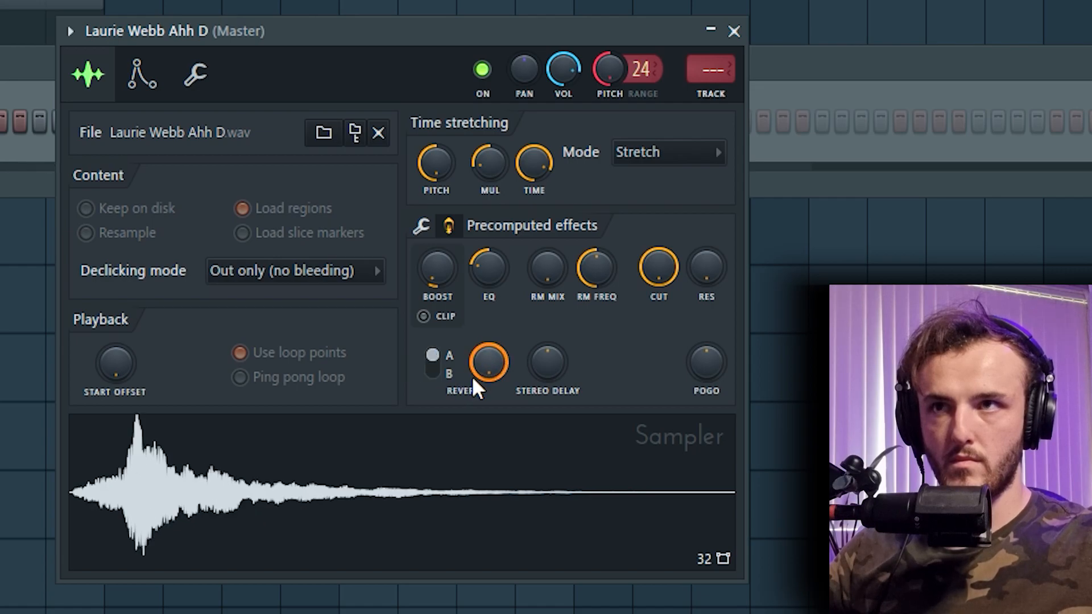
pyautogui.moveTo(485, 379); pyautogui.dragTo(486, 438)
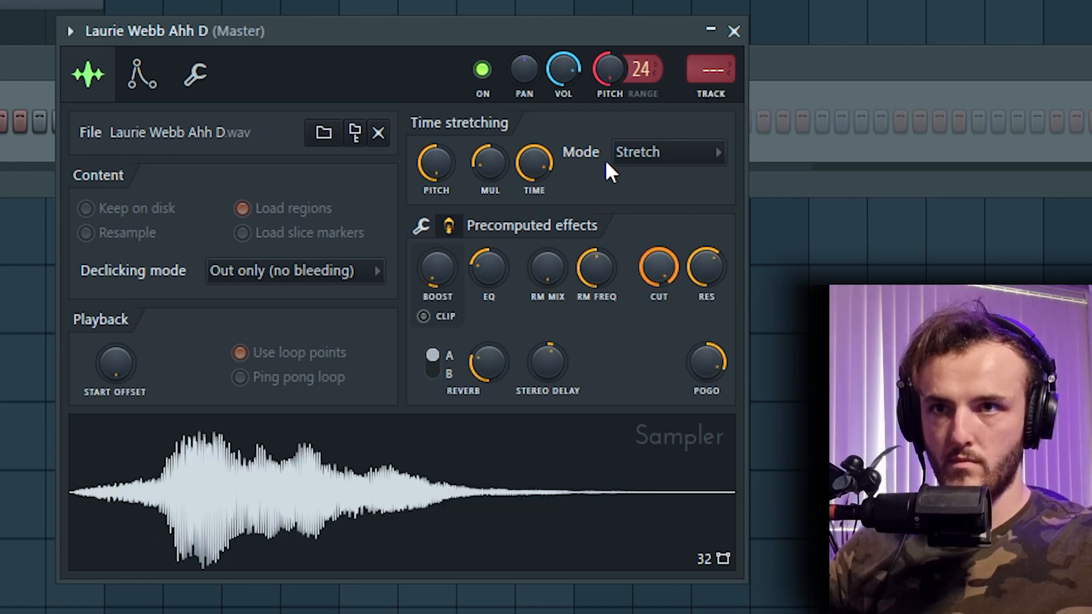
# Raise the channel volume to maximum and play back the processed sound
pyautogui.moveTo(562, 75); pyautogui.dragTo(562, 54)
pyautogui.press('space')
pyautogui.click(195, 74)
pyautogui.rightClick(125, 190)
pyautogui.click(125, 188)
pyautogui.click(111, 96)
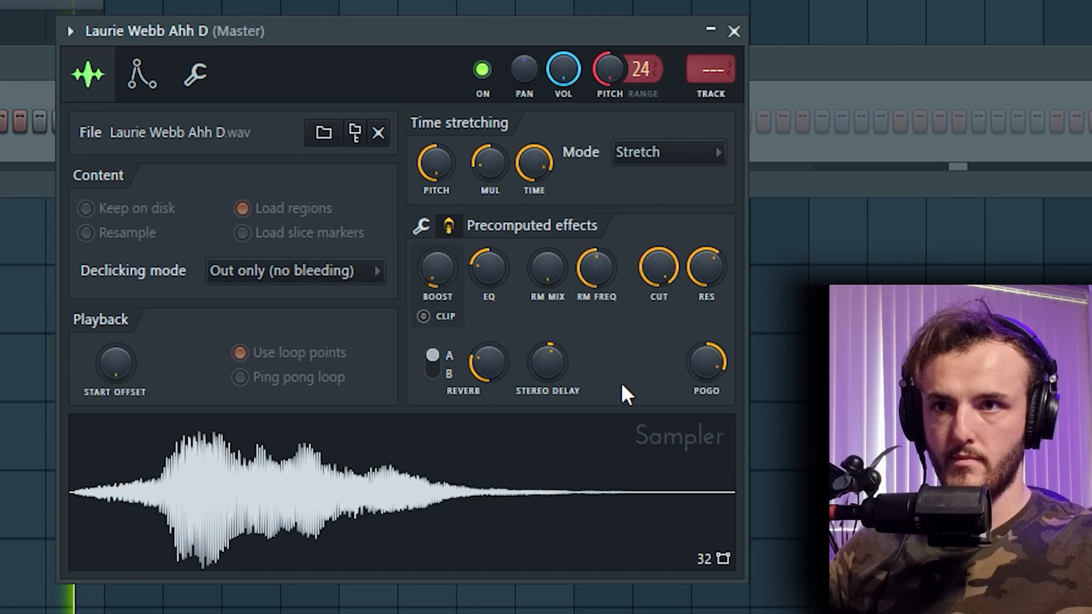
pyautogui.click(421, 227)
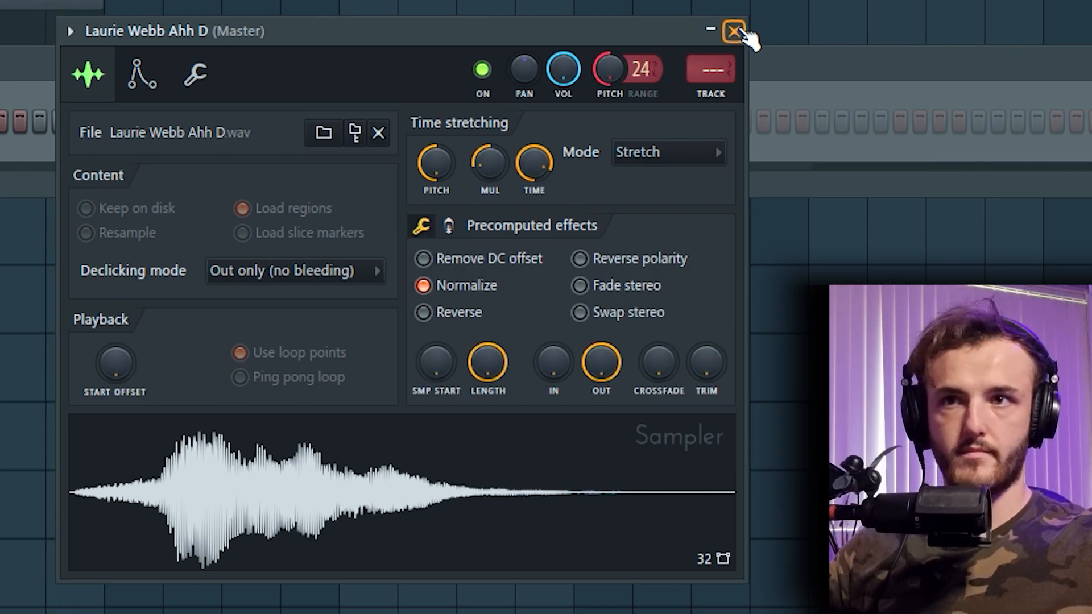